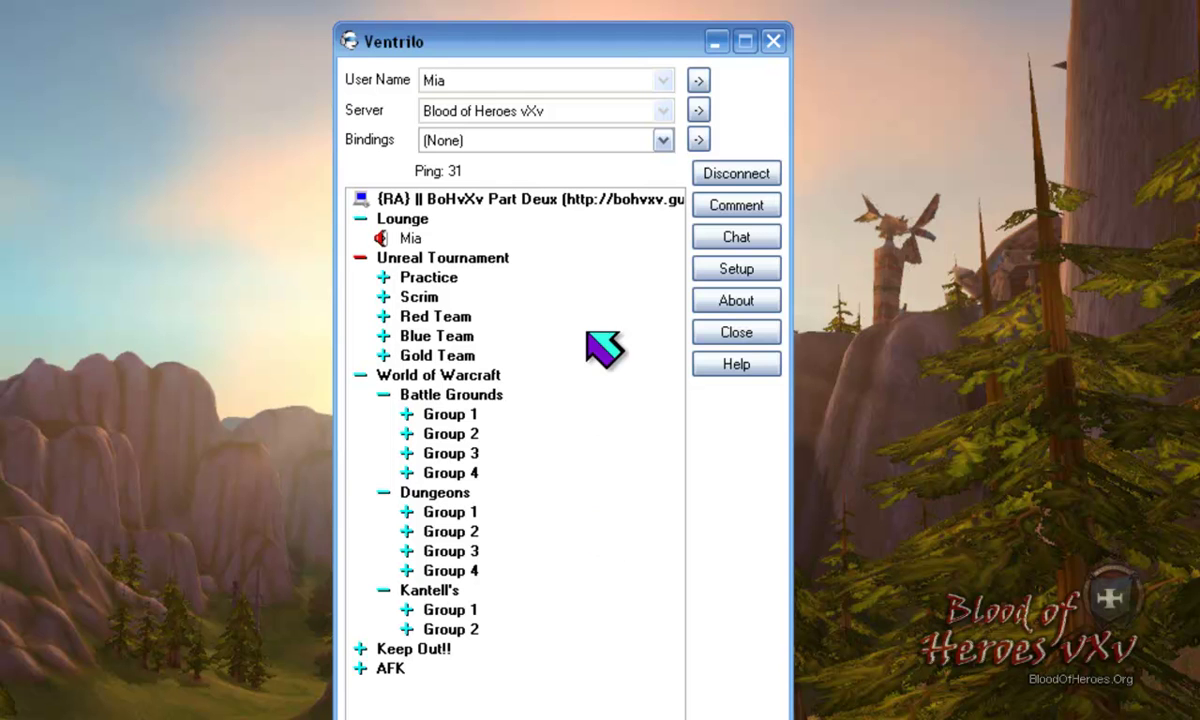
Step: Open the Record / Playback window, view the WAV export dialog for the loaded recording, and close both without exporting
right_click(581, 321)
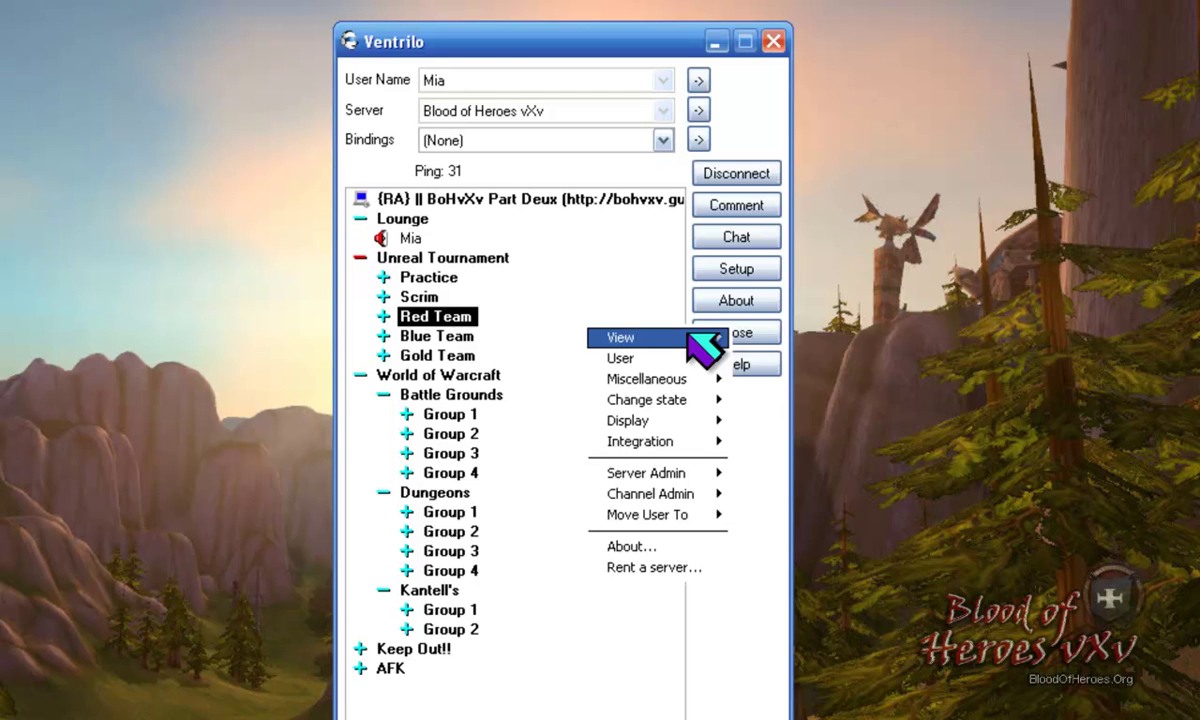
mouse_move(690, 335)
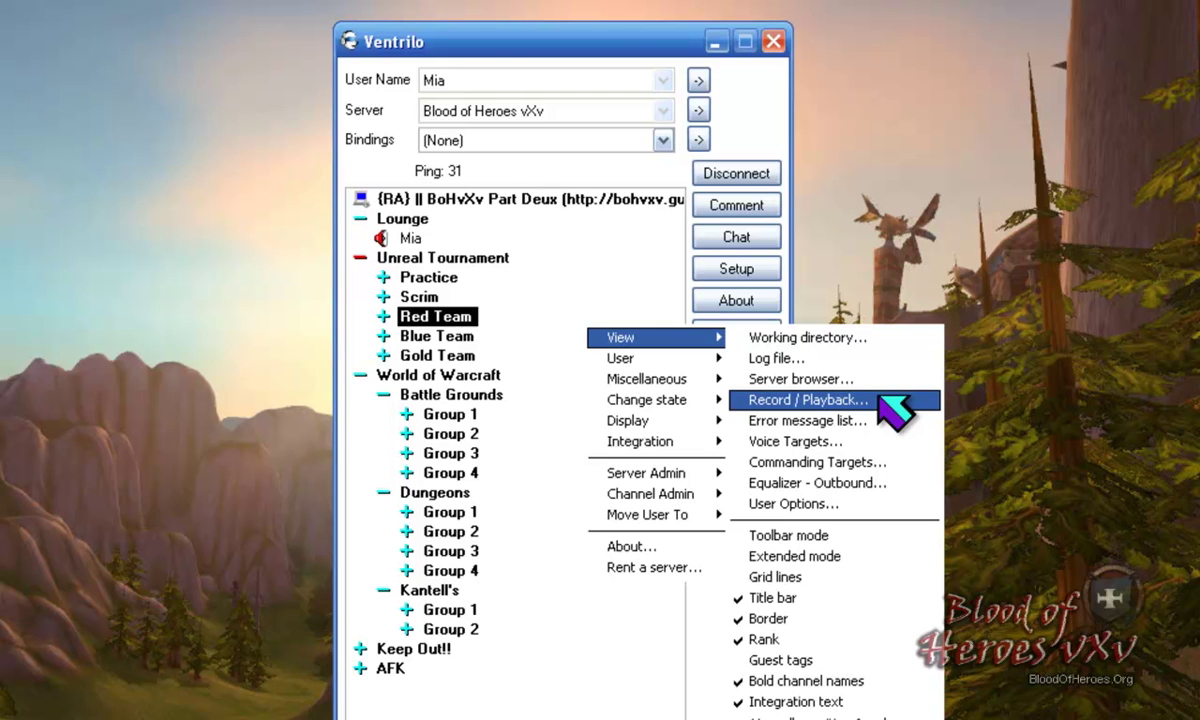
left_click(879, 399)
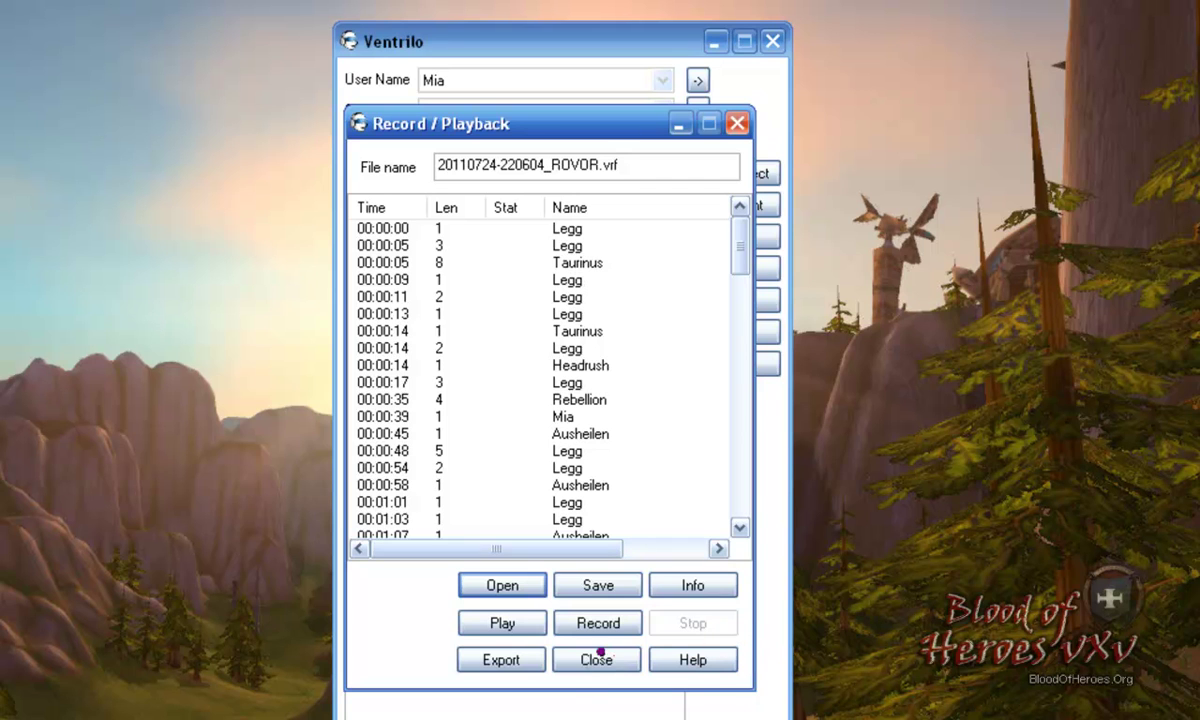
left_click(540, 657)
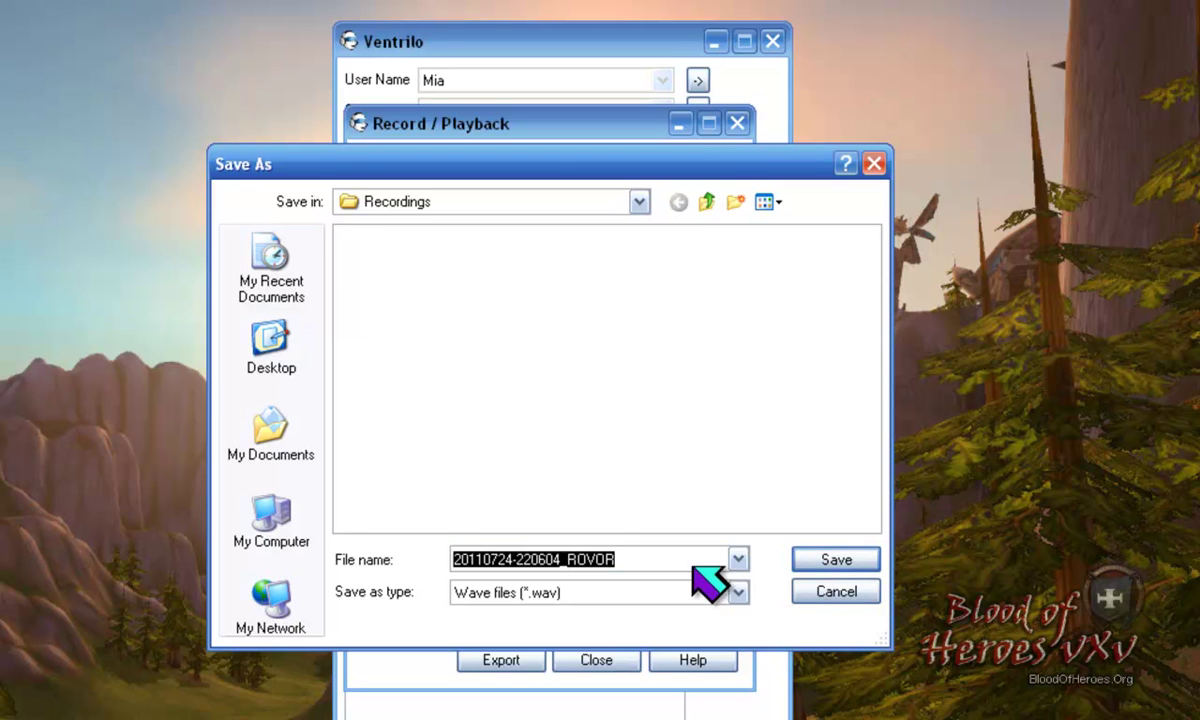
left_click(805, 596)
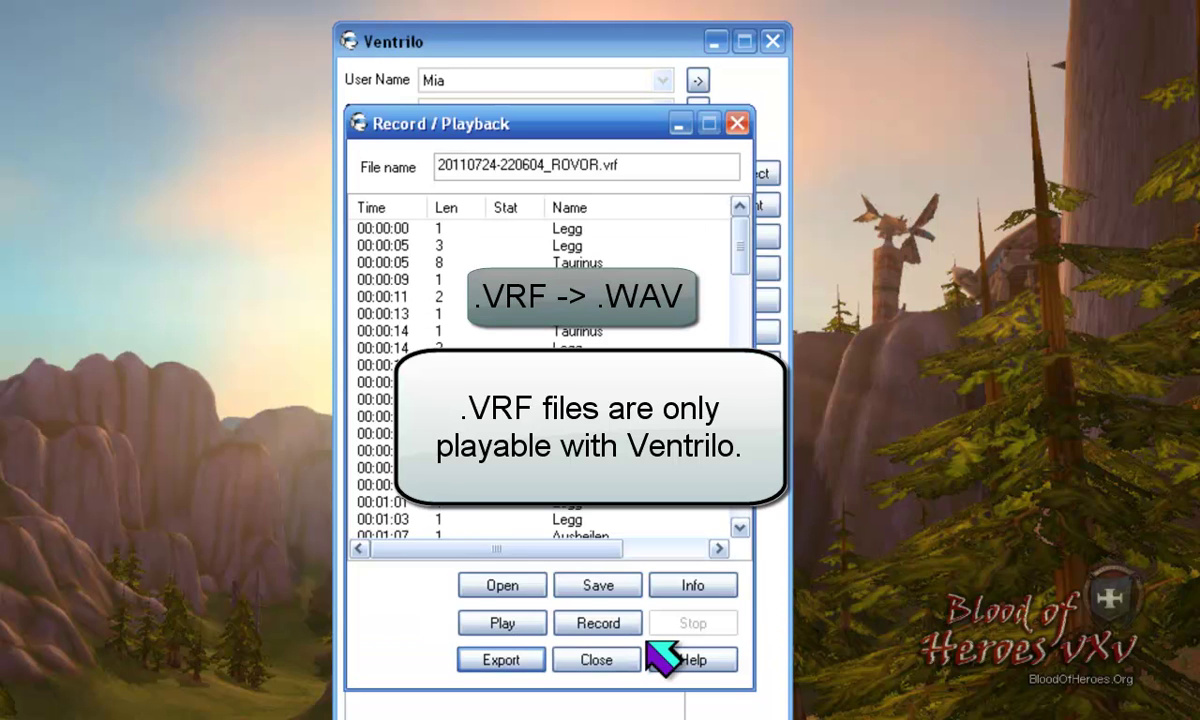
left_click(613, 660)
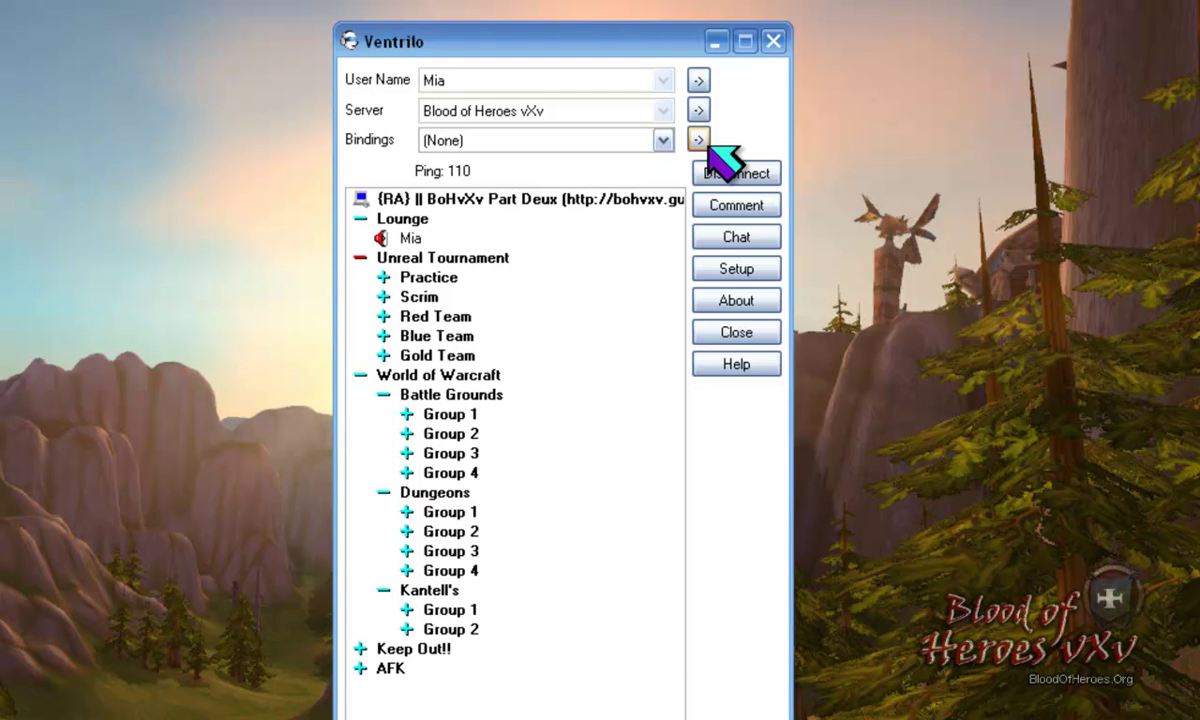
Step: Create a new set of hotkey bindings named Recording
left_click(699, 140)
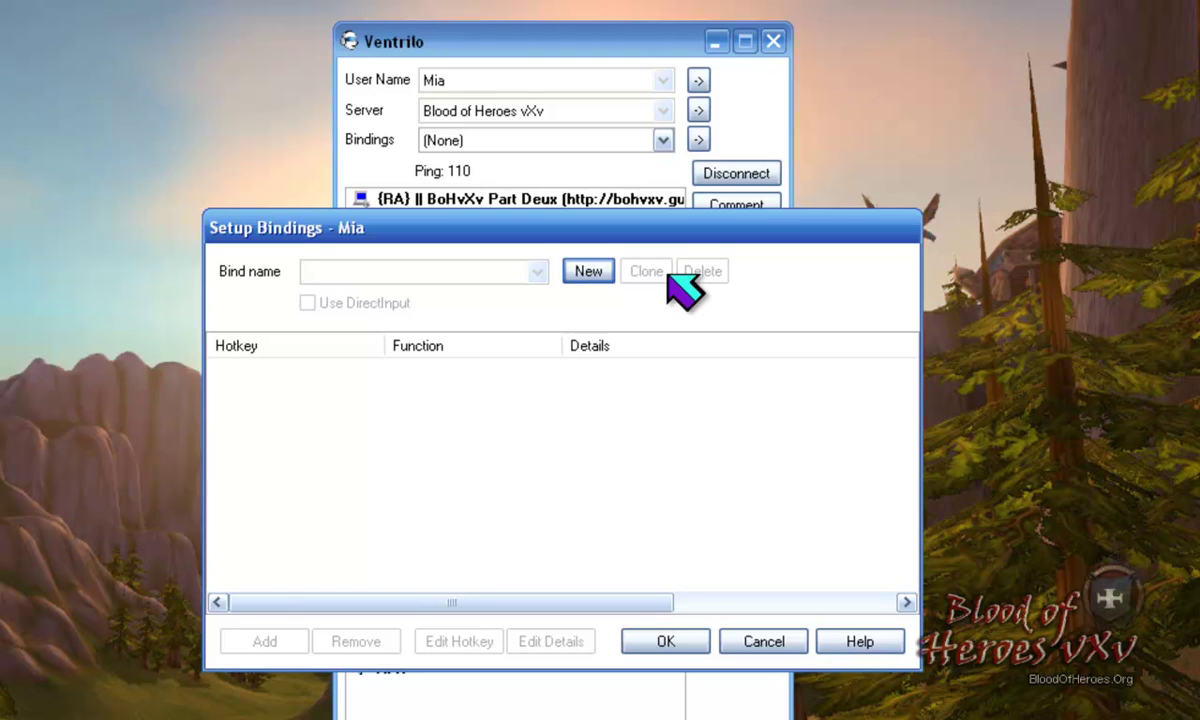
left_click(590, 272)
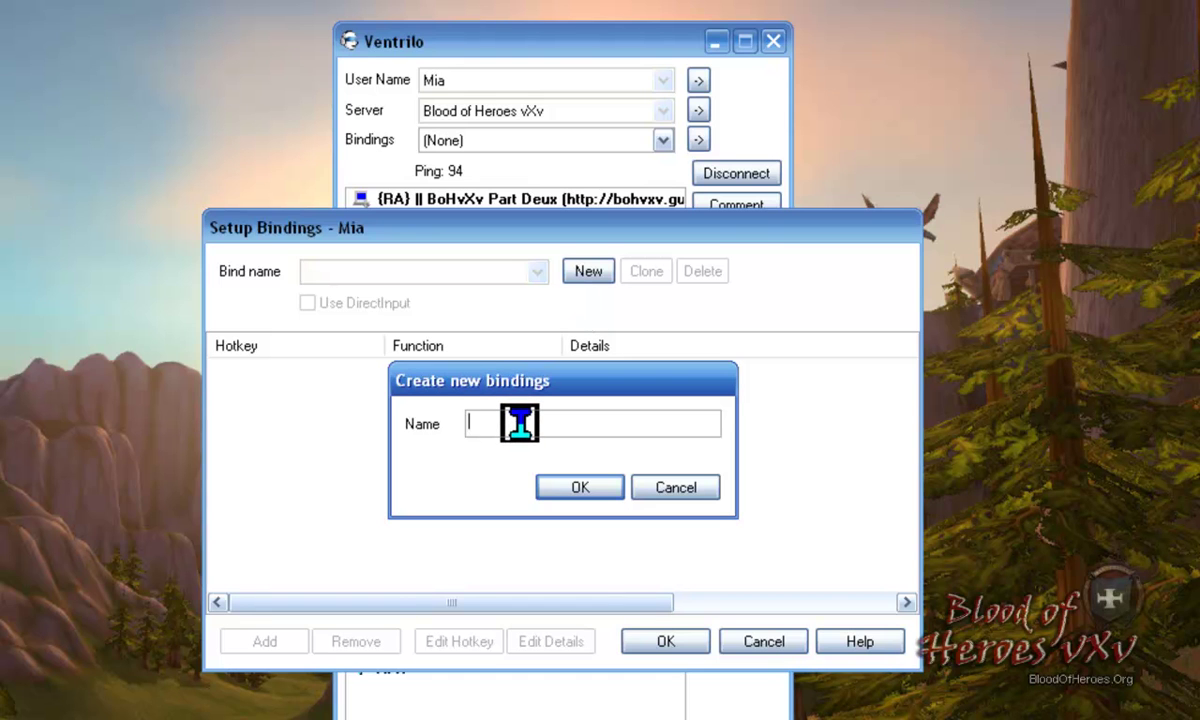
type("Recording")
left_click(616, 492)
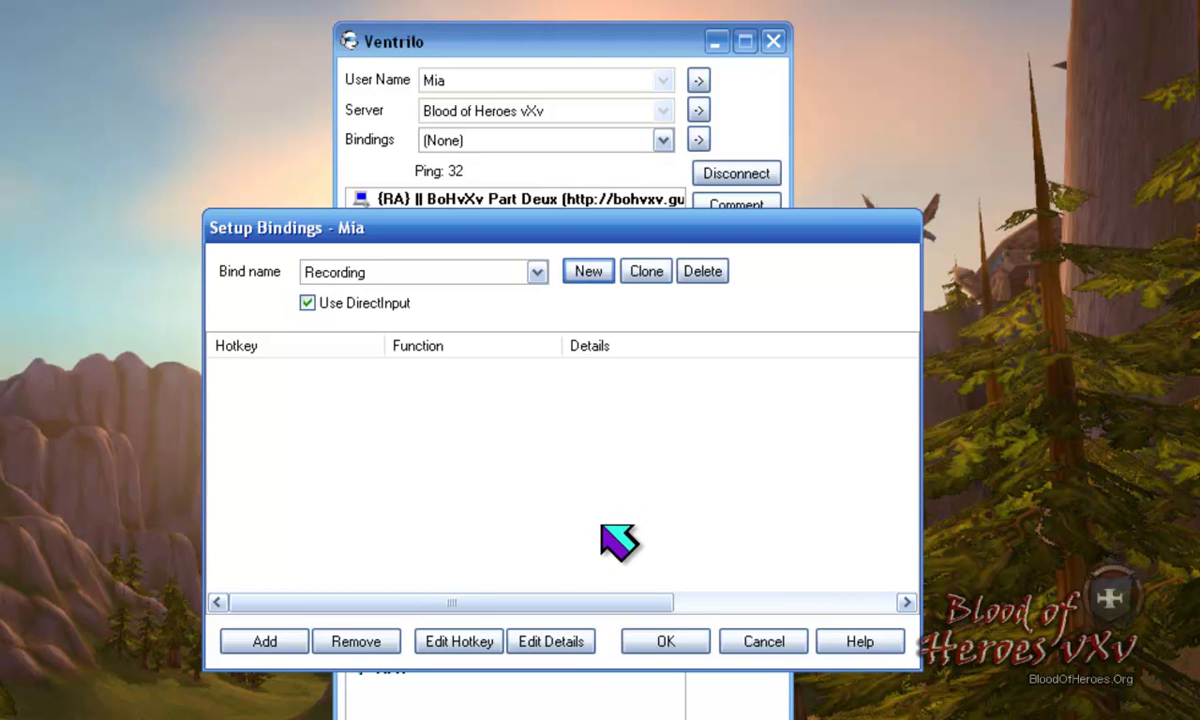
Step: Add a Left Control + Tab hotkey for the Recording - Start function to the Recording bindings
left_click(297, 634)
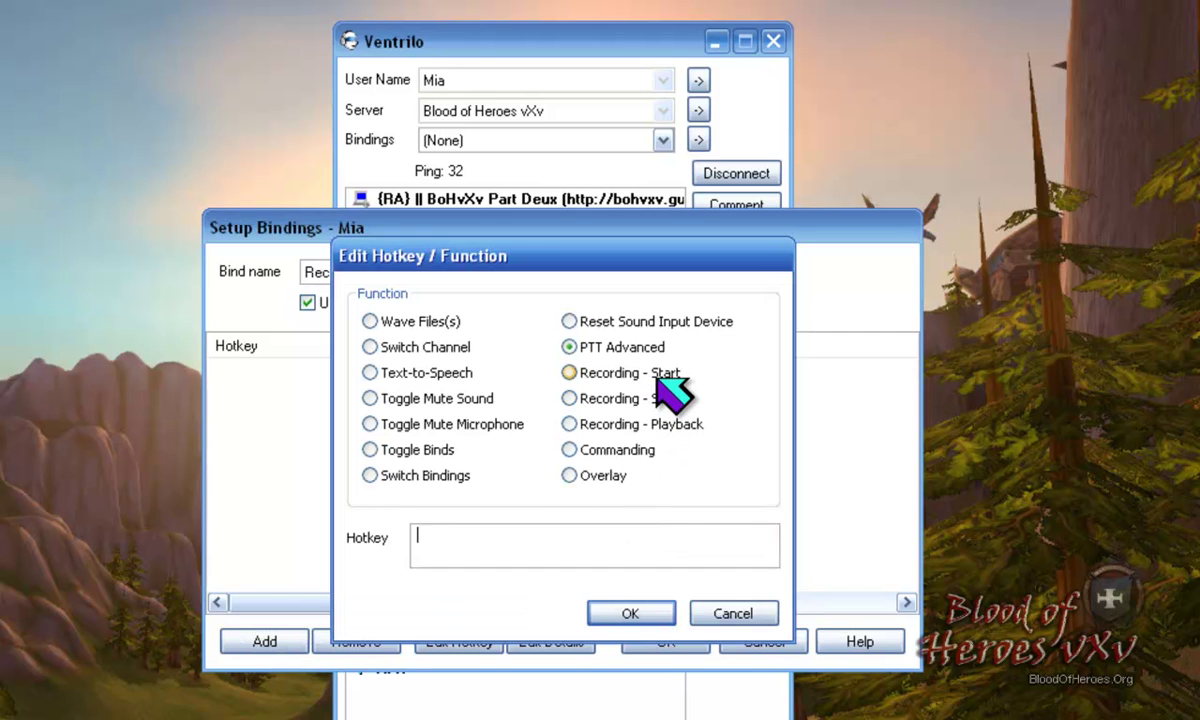
left_click(660, 378)
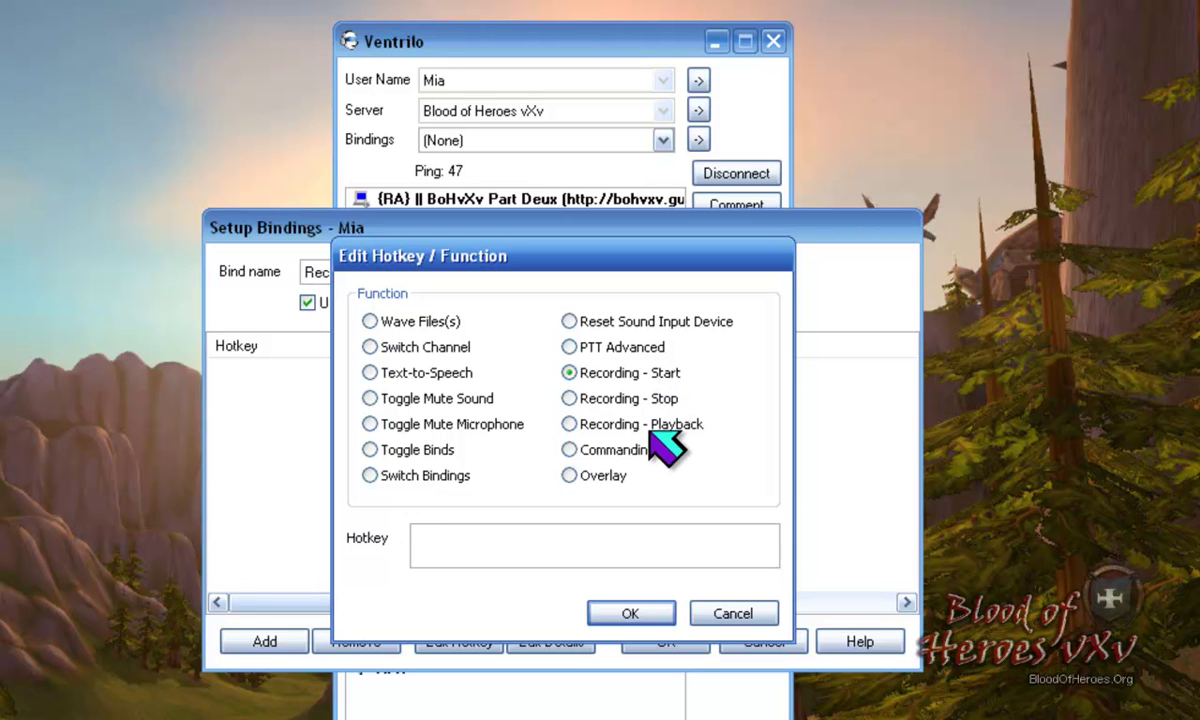
left_click(488, 543)
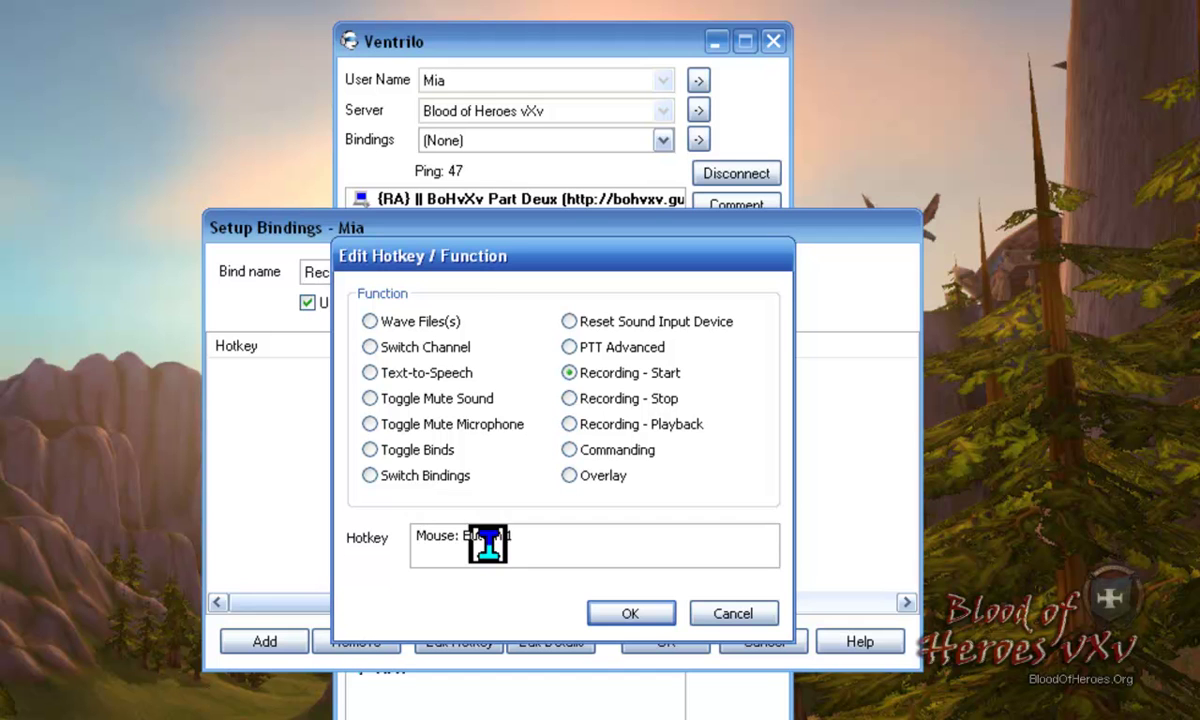
key("ctrl+Tab")
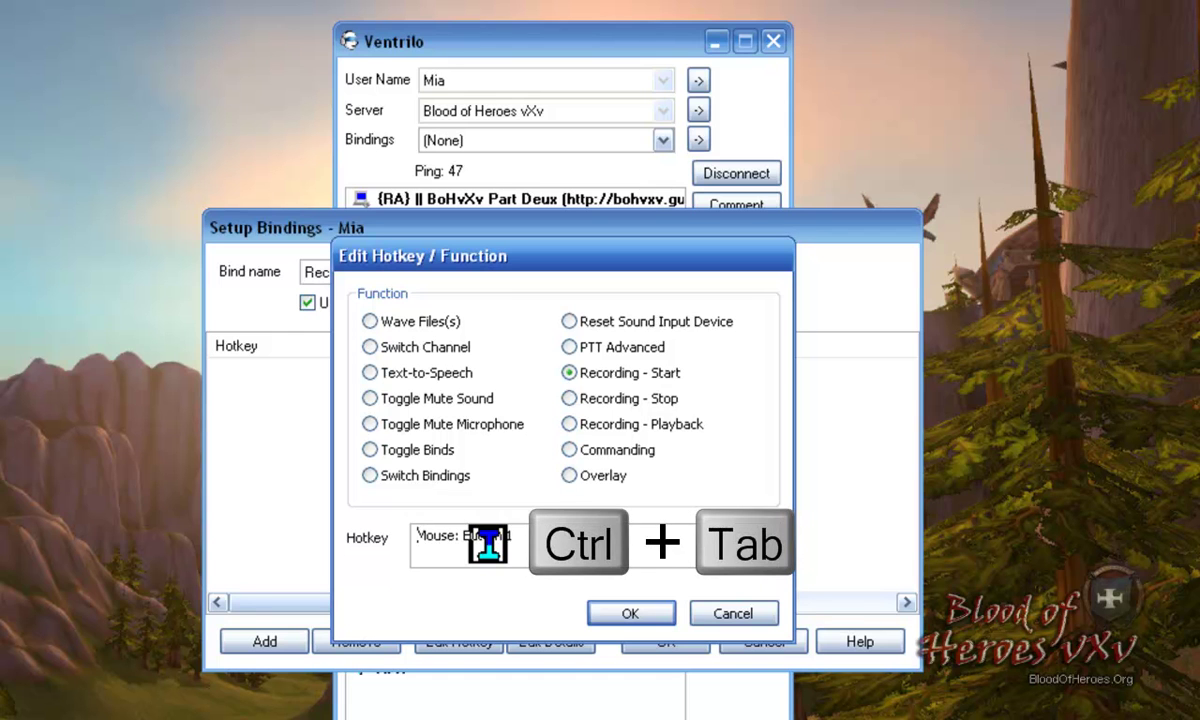
key("ctrl+Tab")
key("Tab")
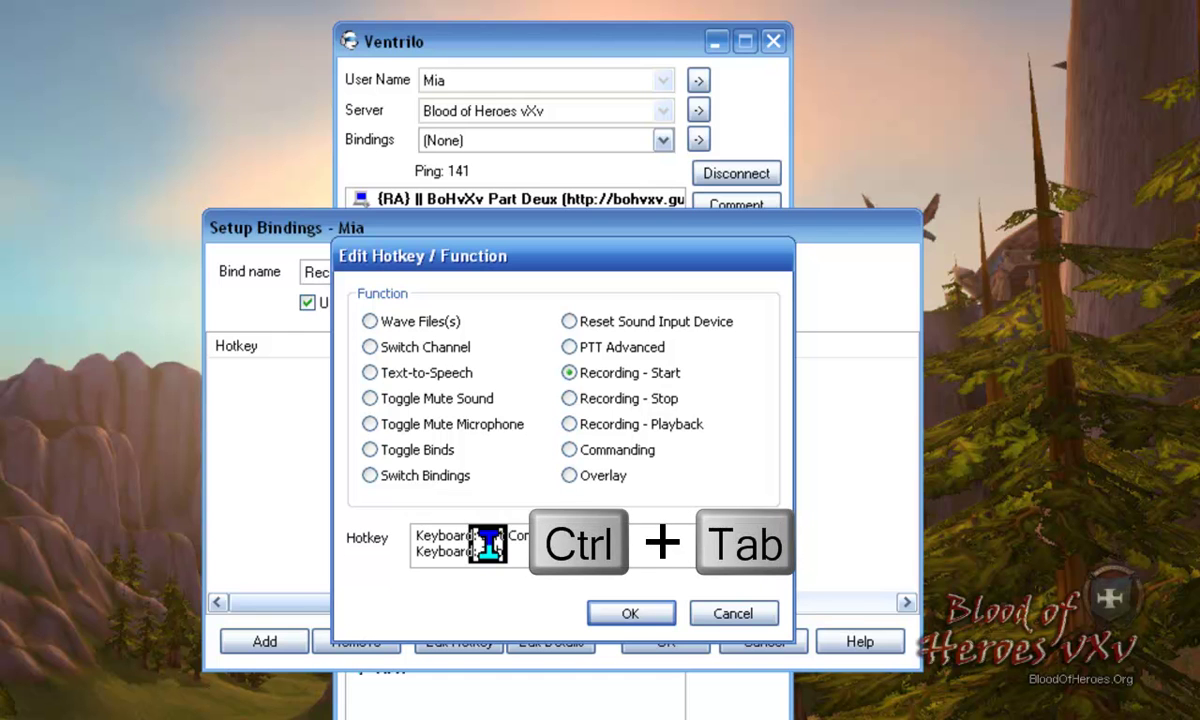
left_click(622, 612)
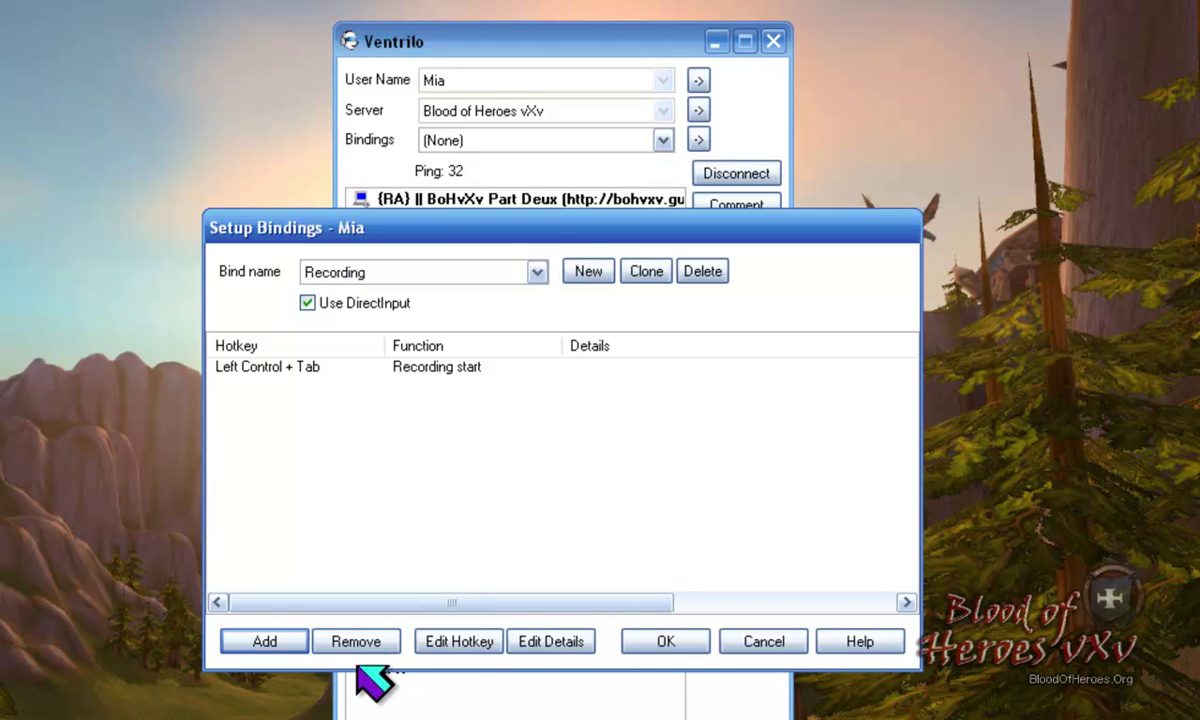
Step: Add a Left Shift + Tab hotkey for the Recording - Stop function to the Recording bindings
left_click(303, 642)
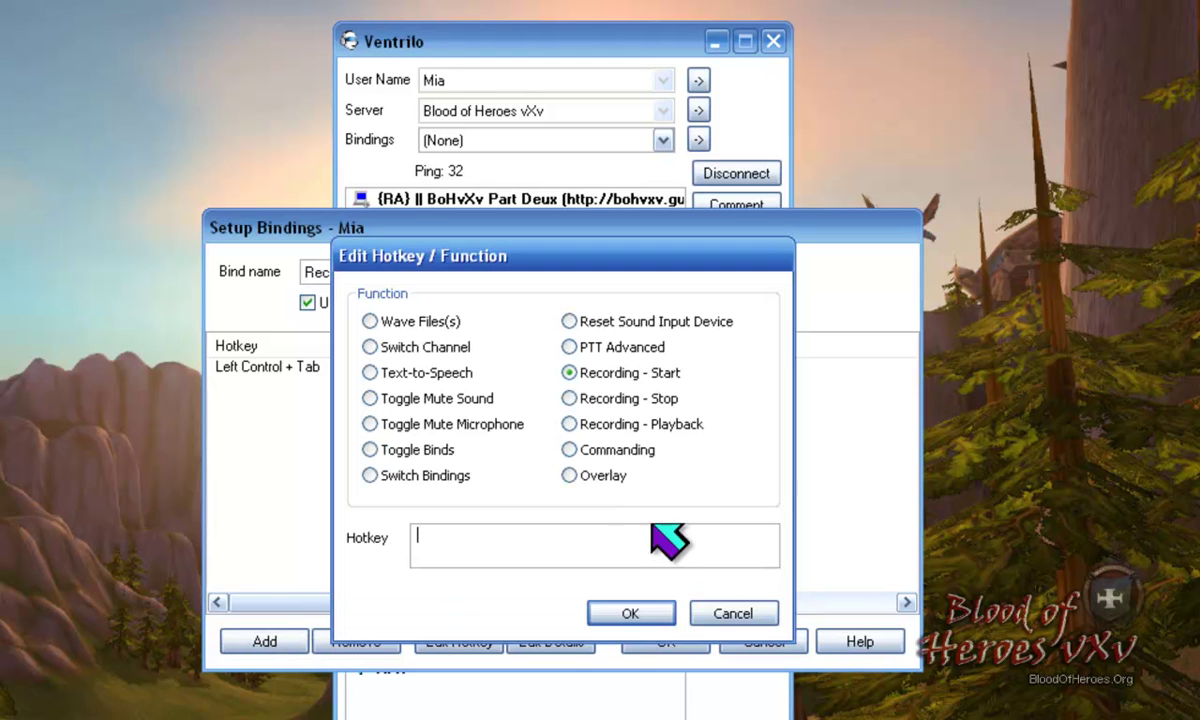
left_click(628, 400)
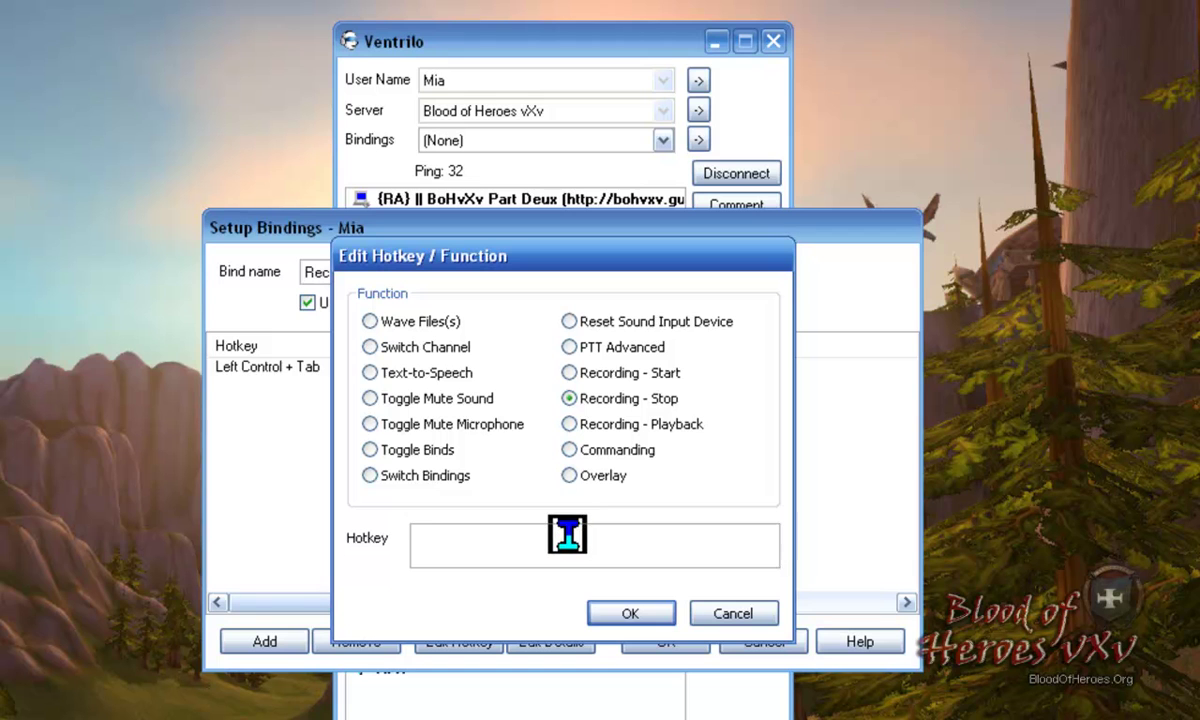
key("shift+Tab")
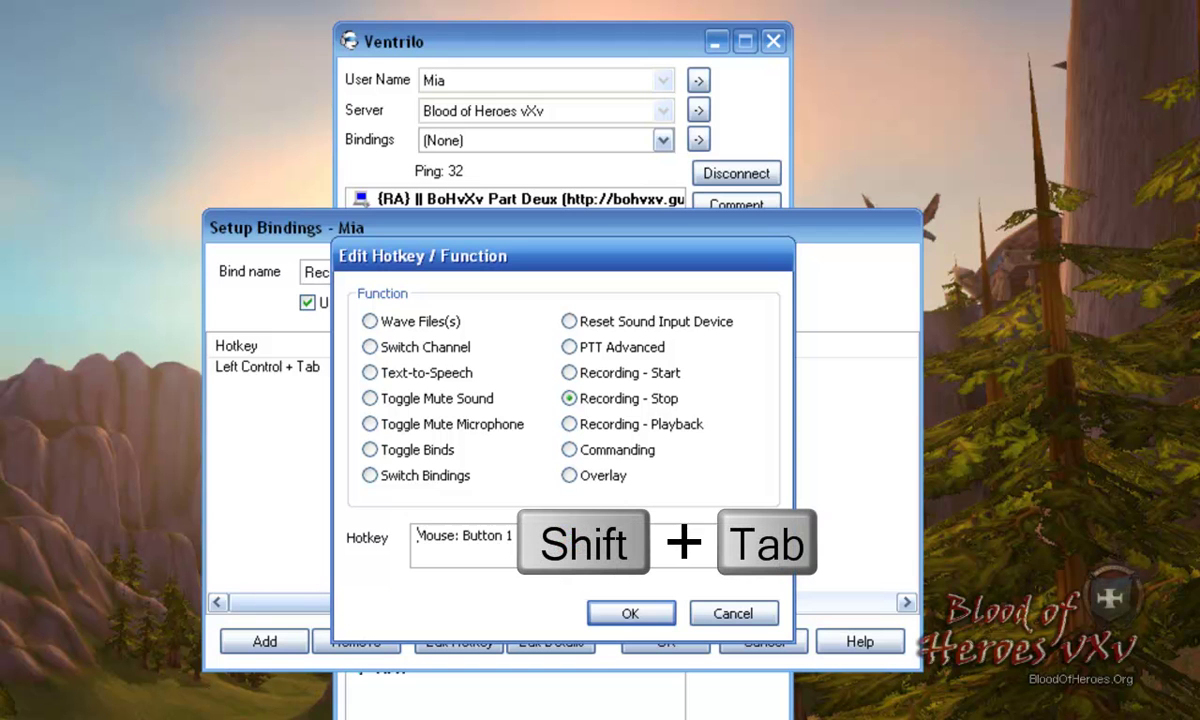
key("shift+Tab")
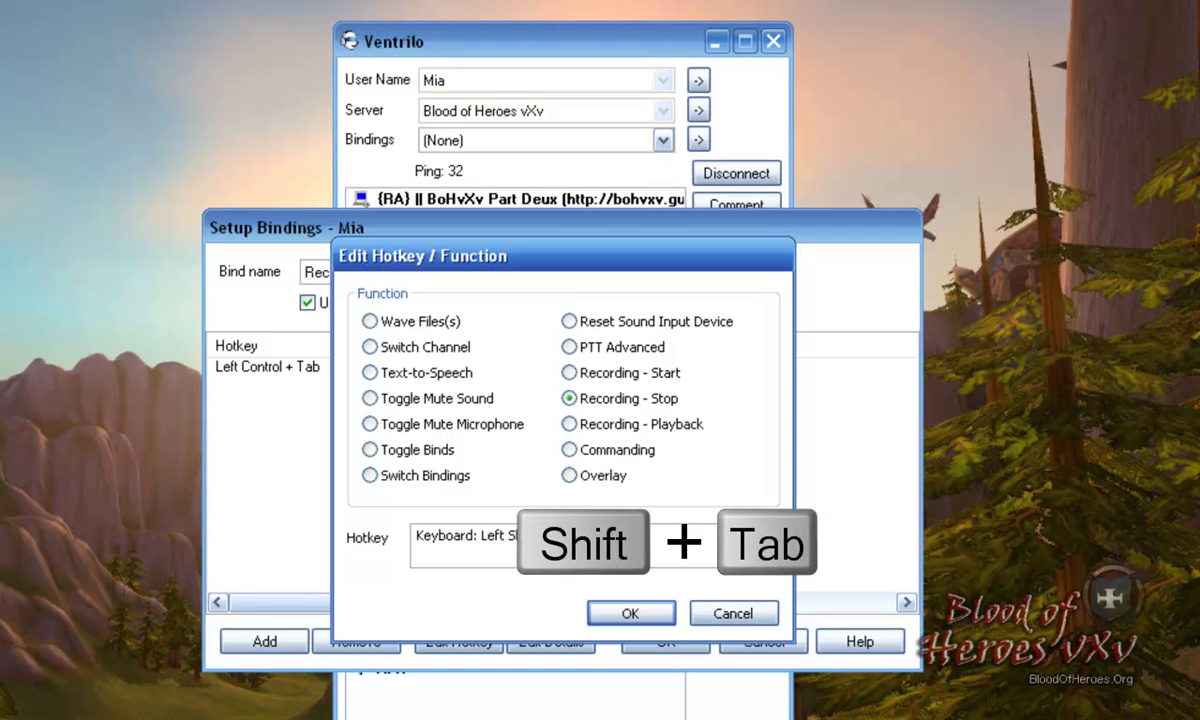
left_click(650, 618)
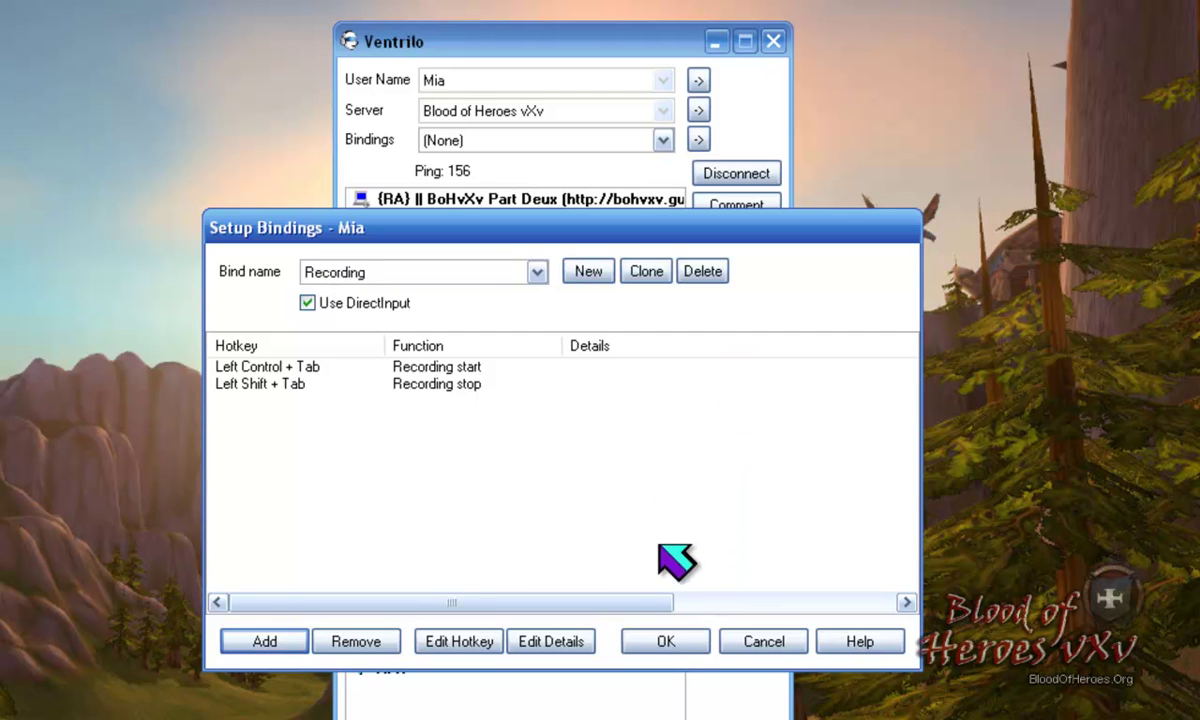
Step: Save the bindings setup and make Recording the active bindings in the main window
left_click(662, 640)
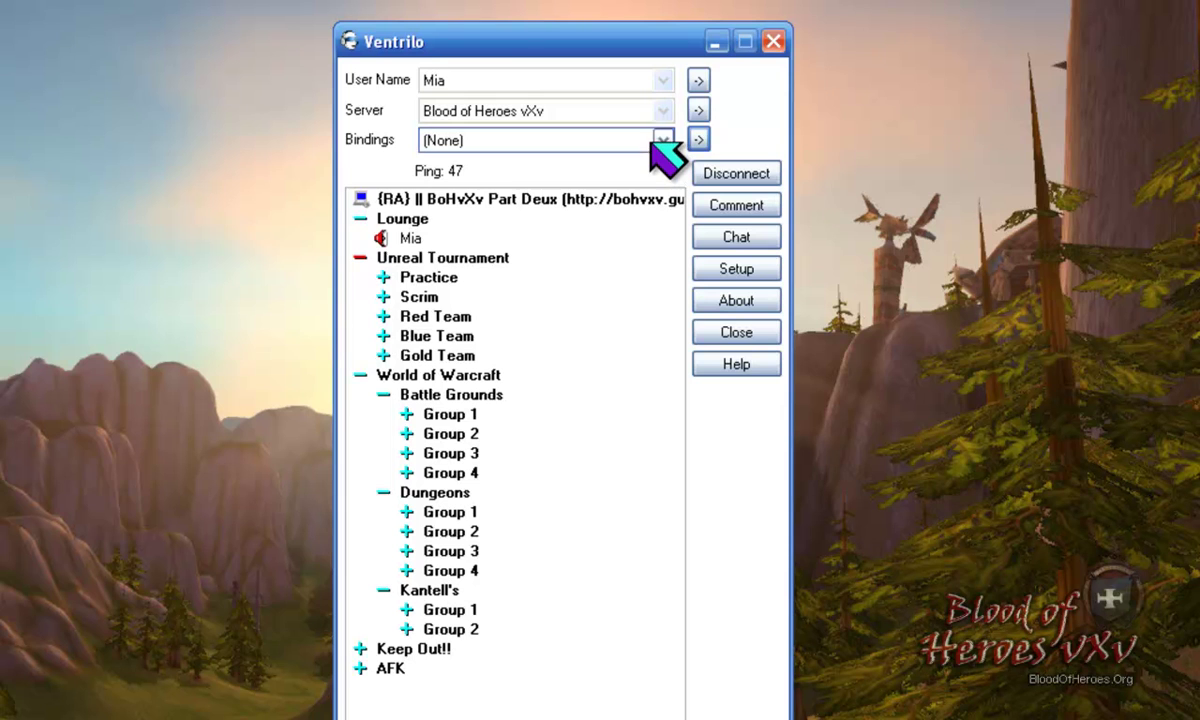
left_click(662, 141)
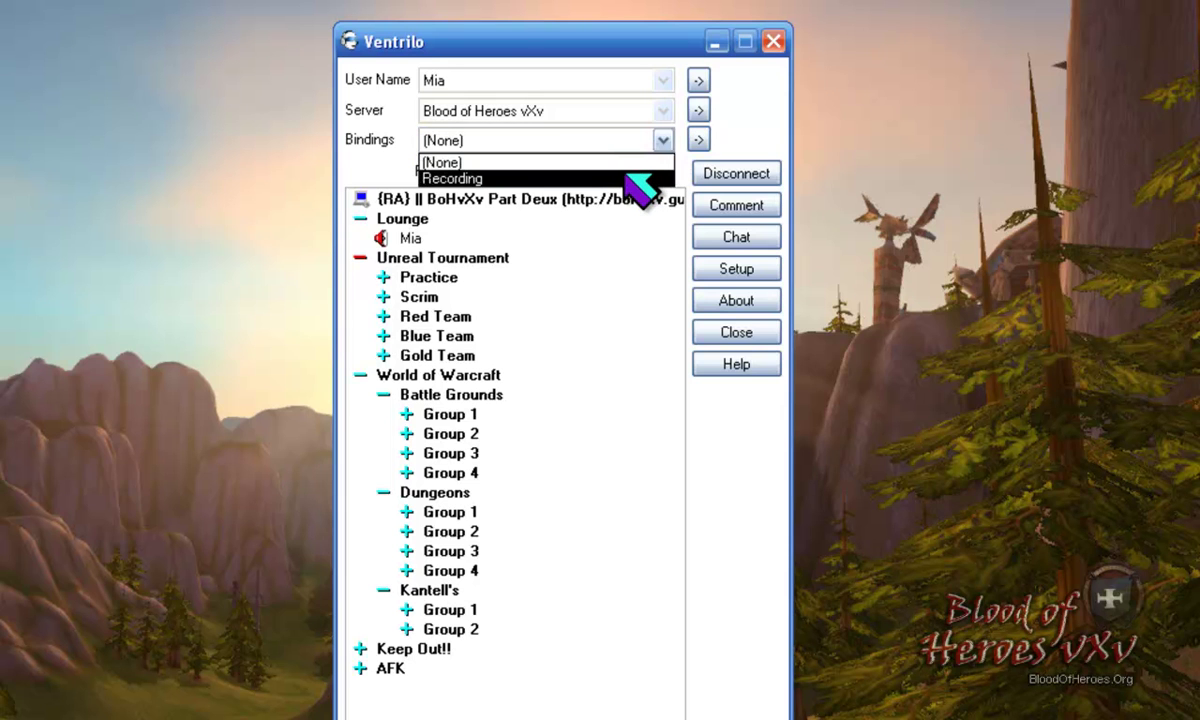
left_click(628, 179)
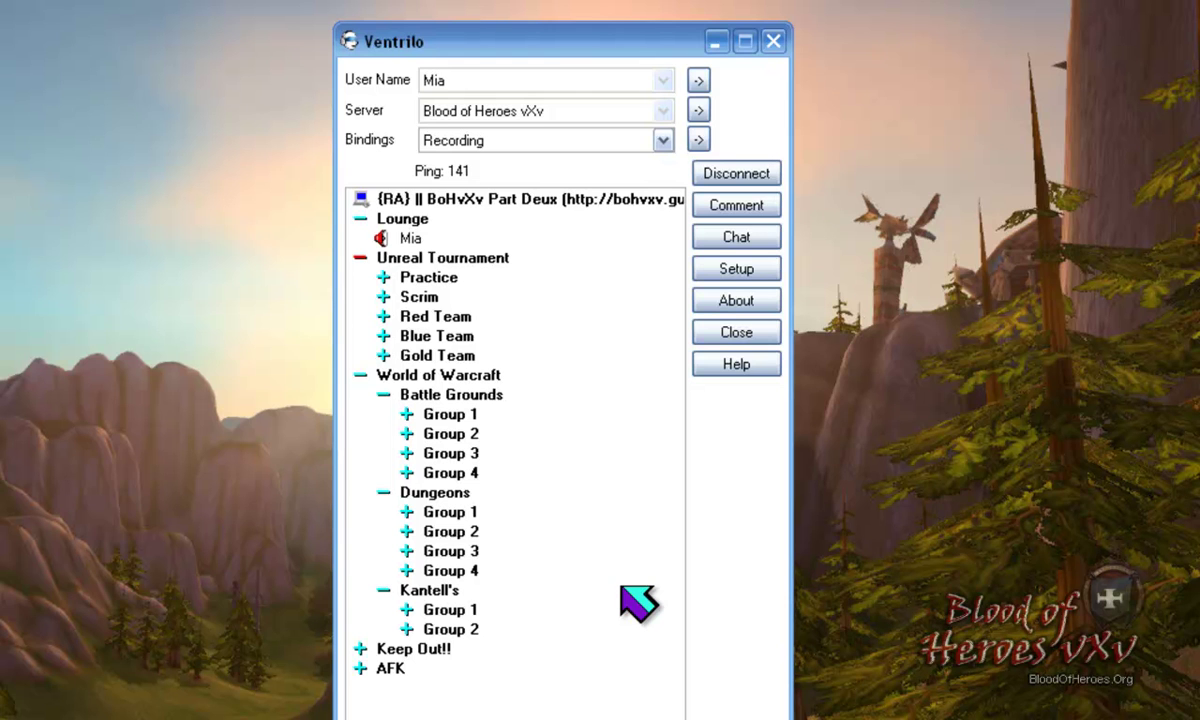
Step: Turn off the state option that allows others to record my conversation and check its setting
left_click(588, 318)
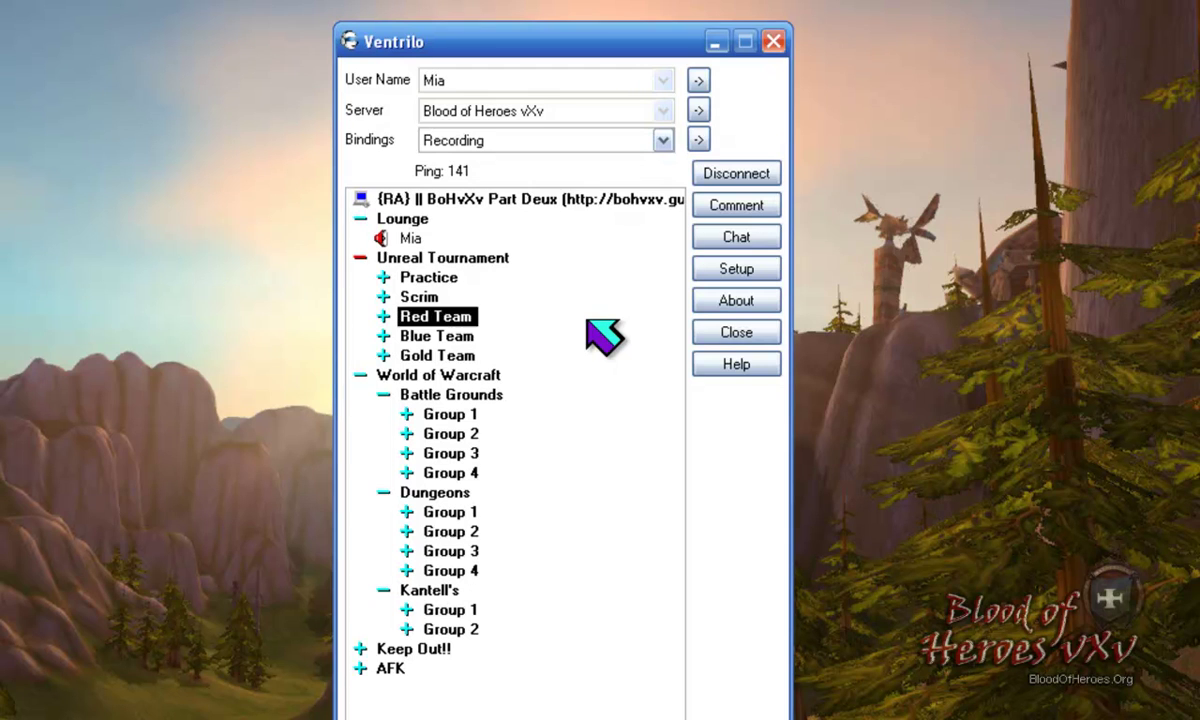
right_click(588, 320)
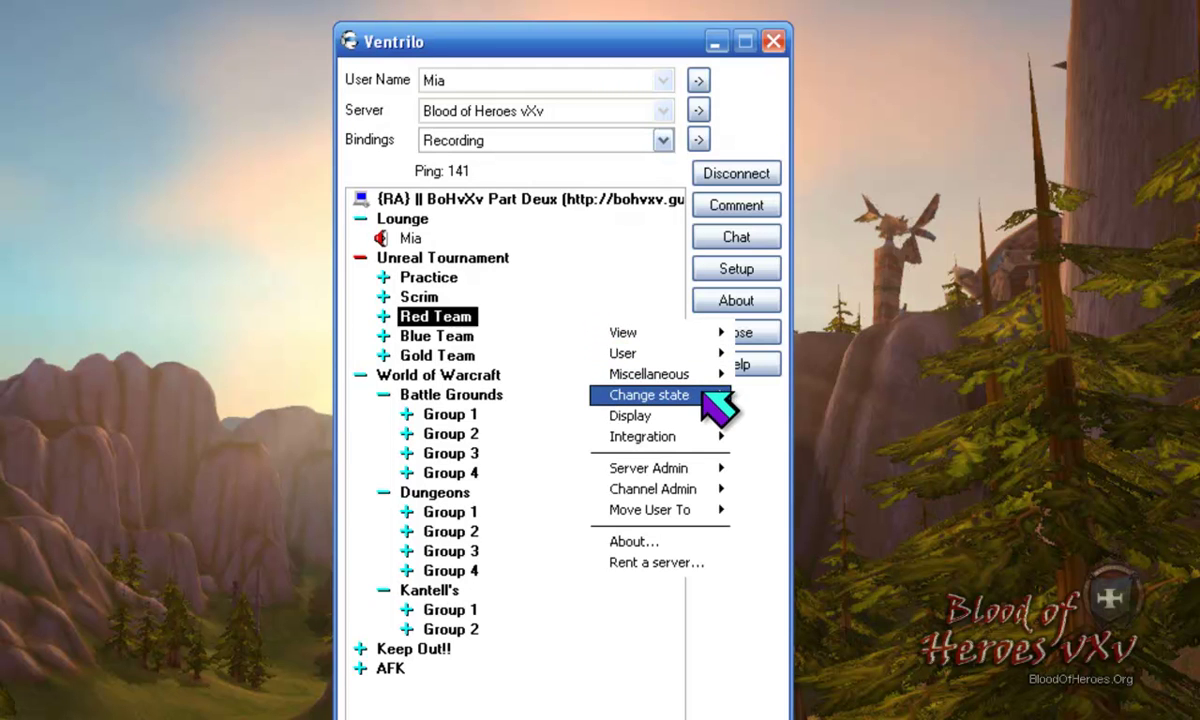
mouse_move(705, 395)
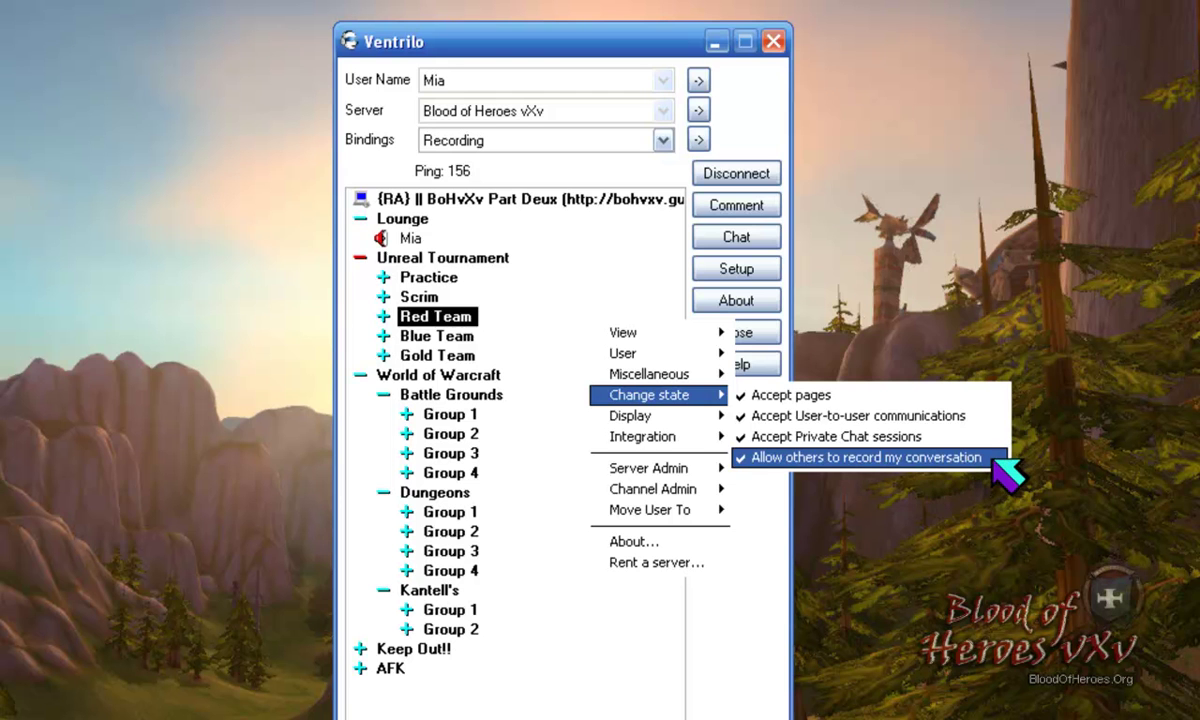
left_click(993, 459)
right_click(630, 300)
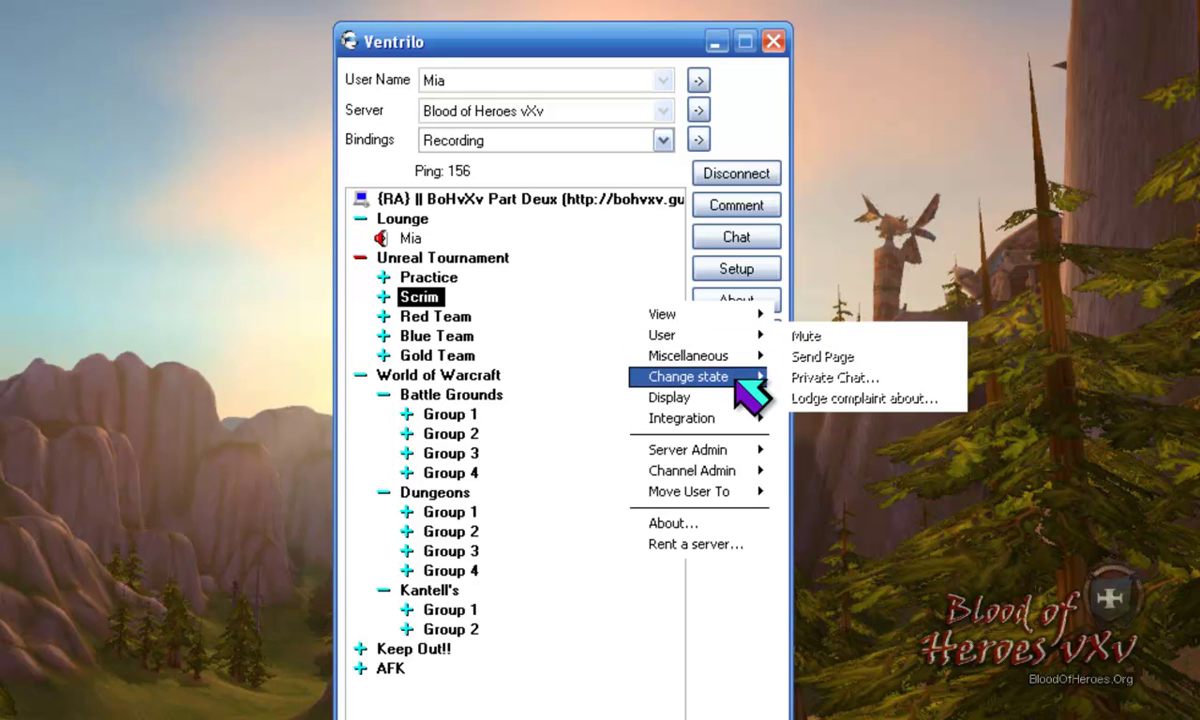
mouse_move(756, 376)
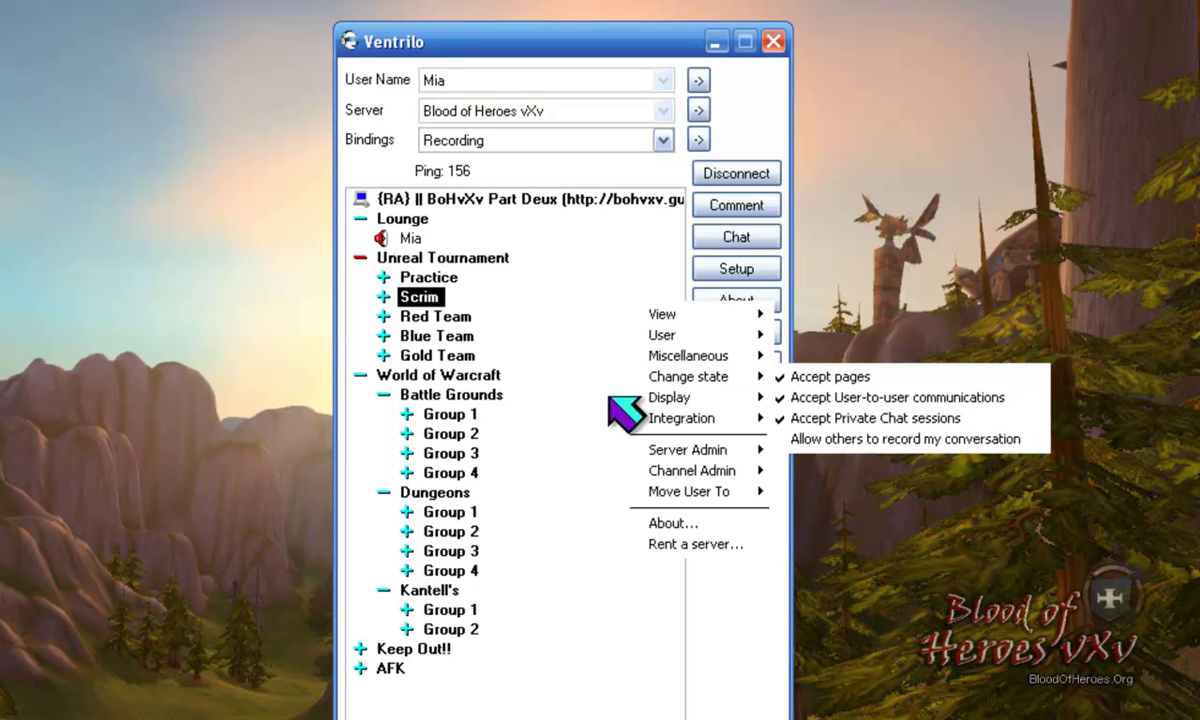
key("Escape")
key("Home")
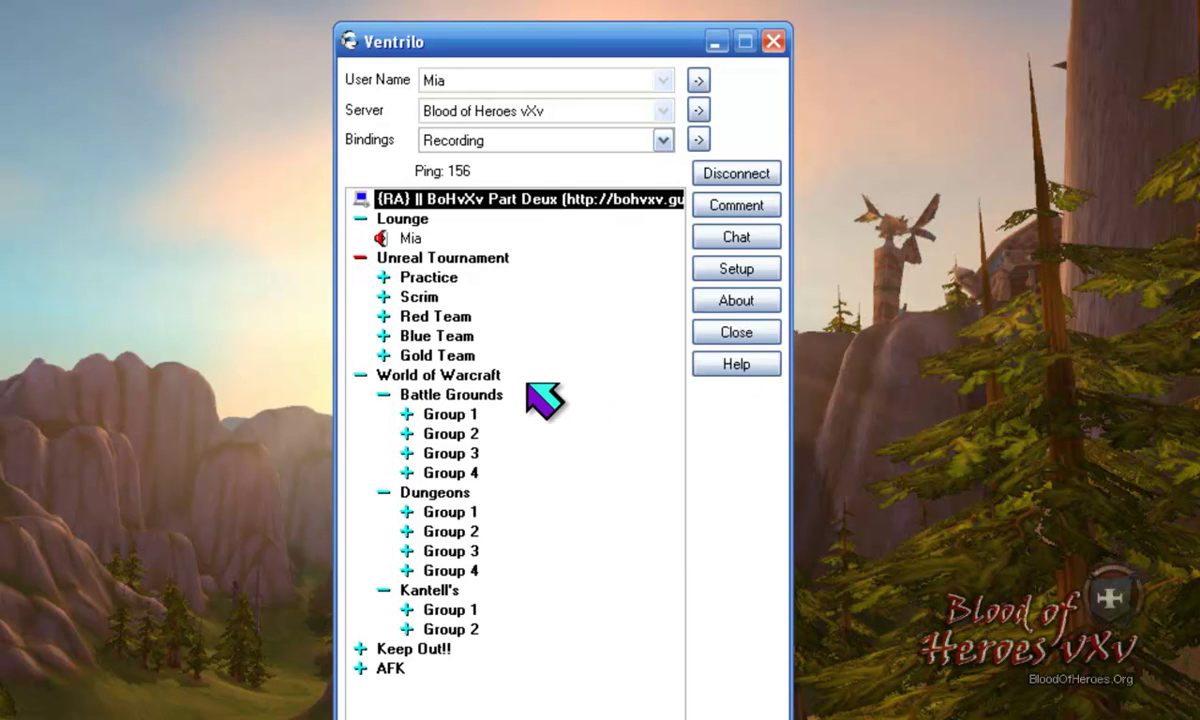